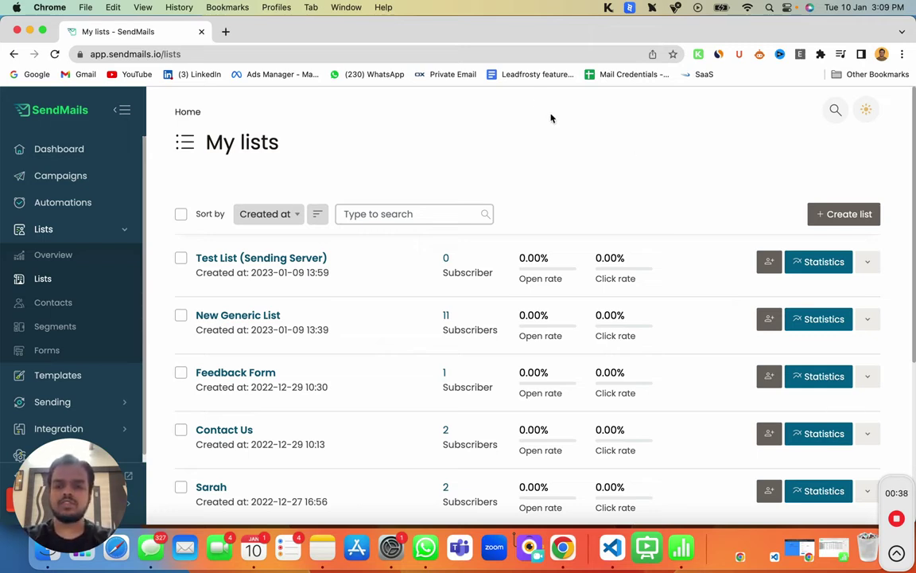
# Open the field management page of the list Test List (Sending Server) and examine its default fields
pyautogui.click(245, 256)
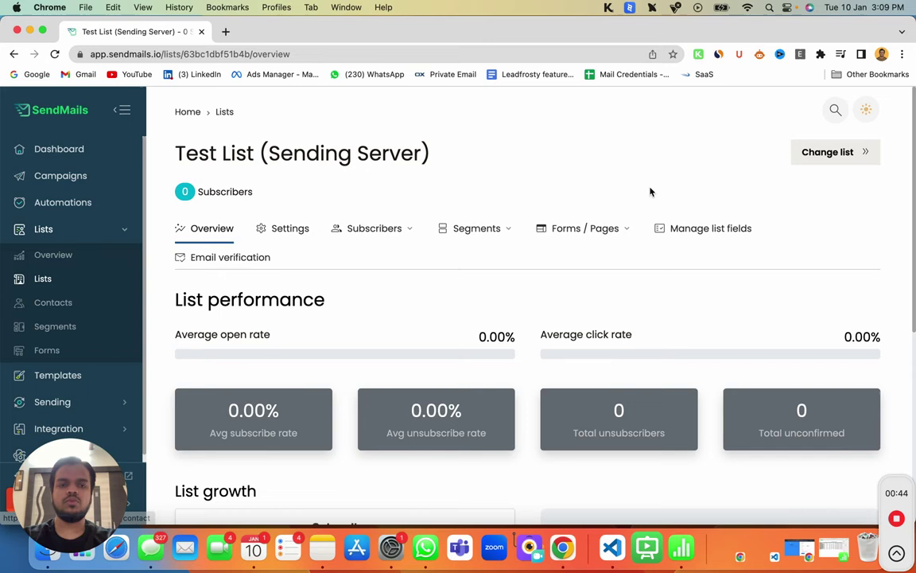
pyautogui.click(699, 231)
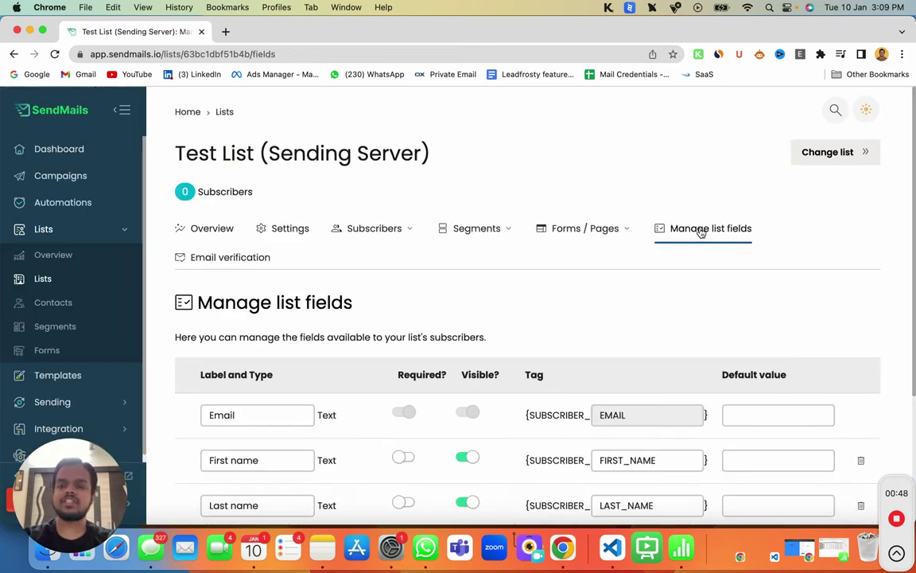
pyautogui.scroll(-5, 701, 230)
pyautogui.click(241, 237)
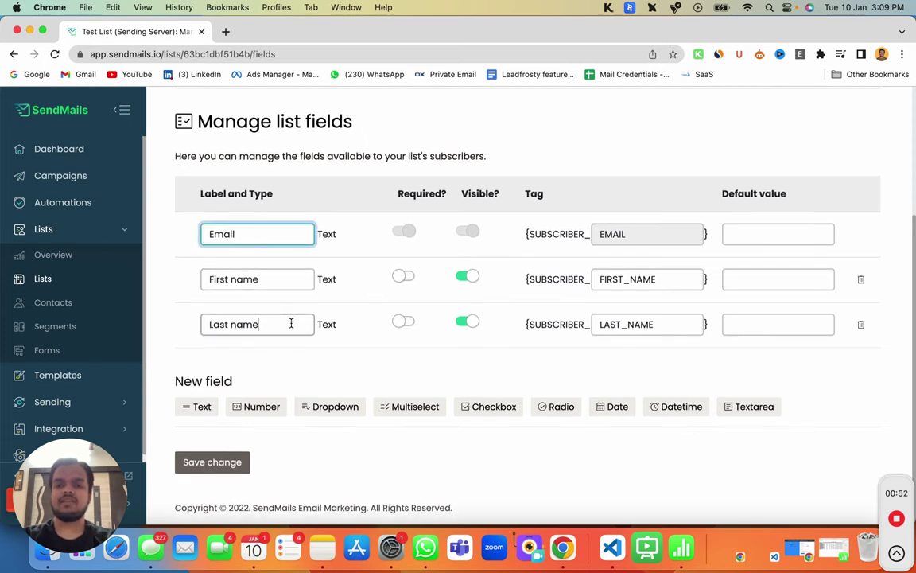
pyautogui.moveTo(290, 323); pyautogui.dragTo(182, 327)
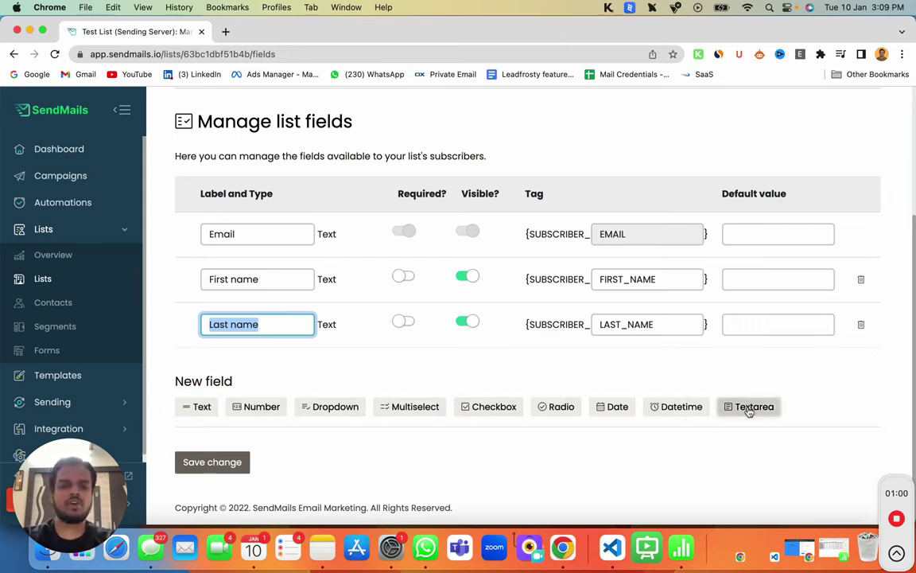
# Add six new list fields of the types Text, Number, Dropdown, Multiselect, Date and Textarea
pyautogui.click(205, 415)
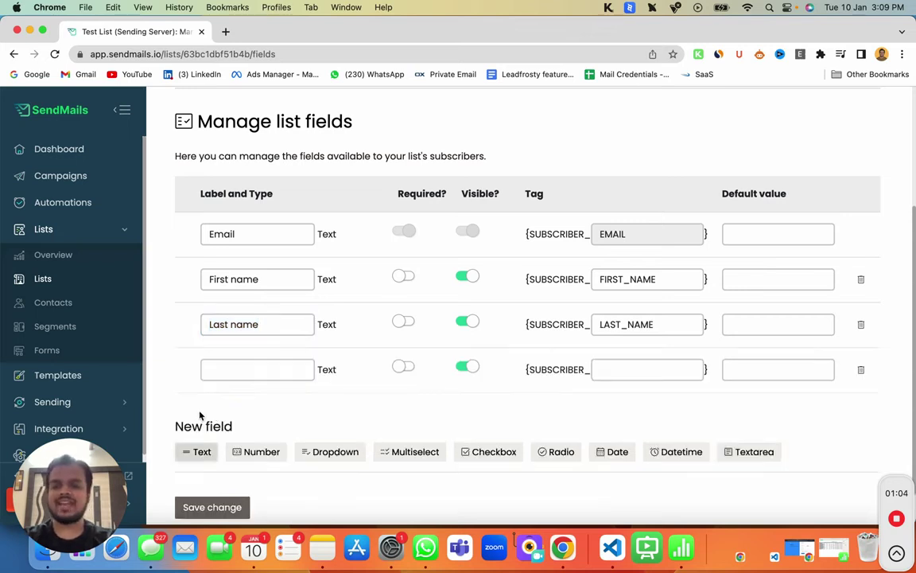
pyautogui.click(262, 451)
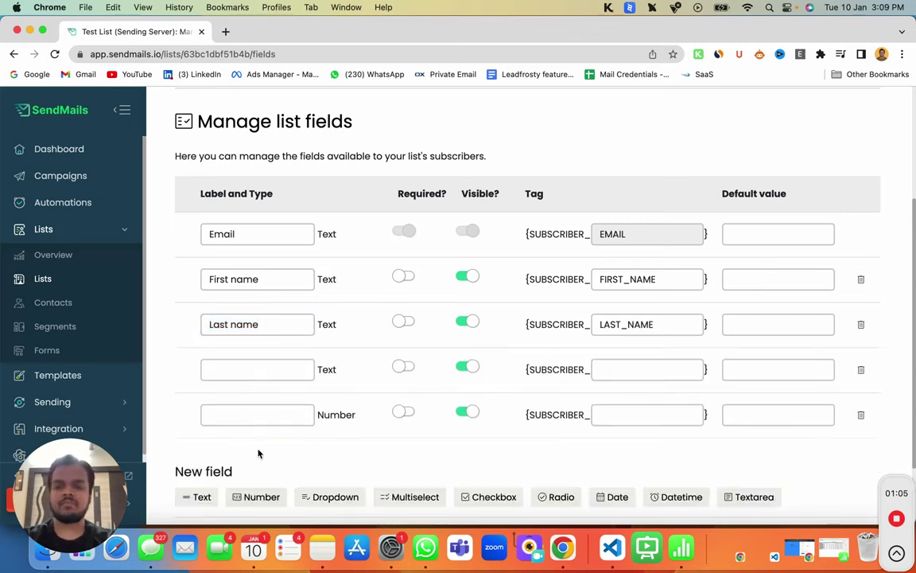
pyautogui.click(347, 501)
pyautogui.scroll(-3, 350, 502)
pyautogui.click(410, 492)
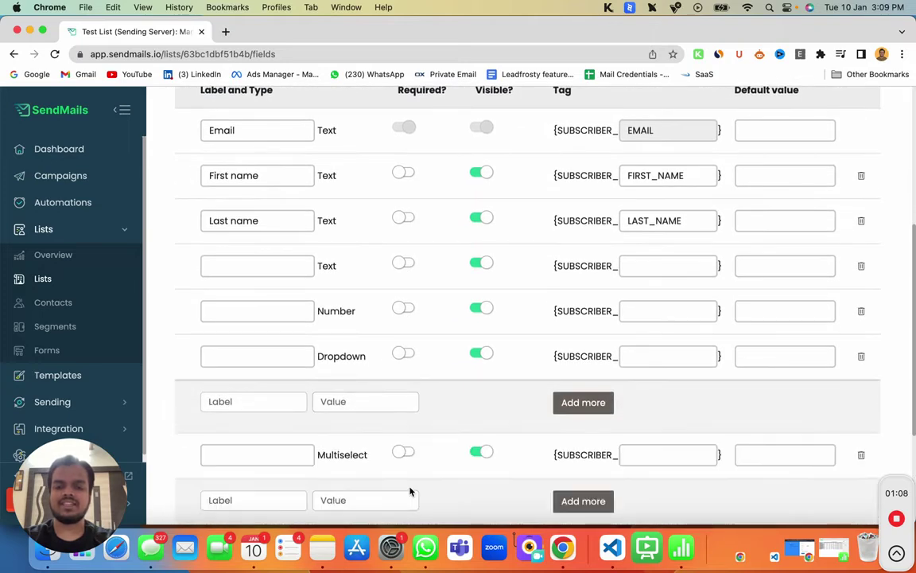
pyautogui.scroll(-3, 411, 492)
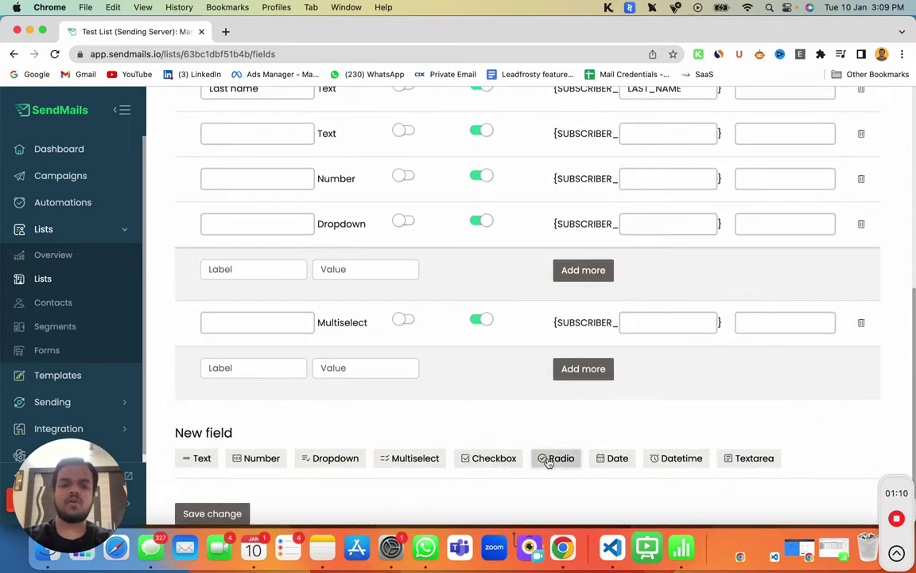
pyautogui.click(615, 459)
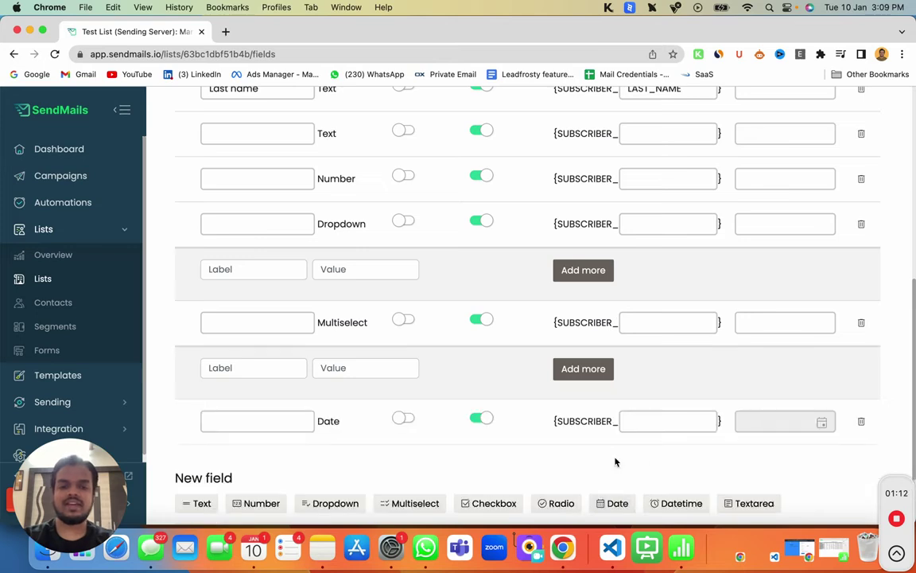
pyautogui.click(749, 503)
pyautogui.scroll(-2, 500, 335)
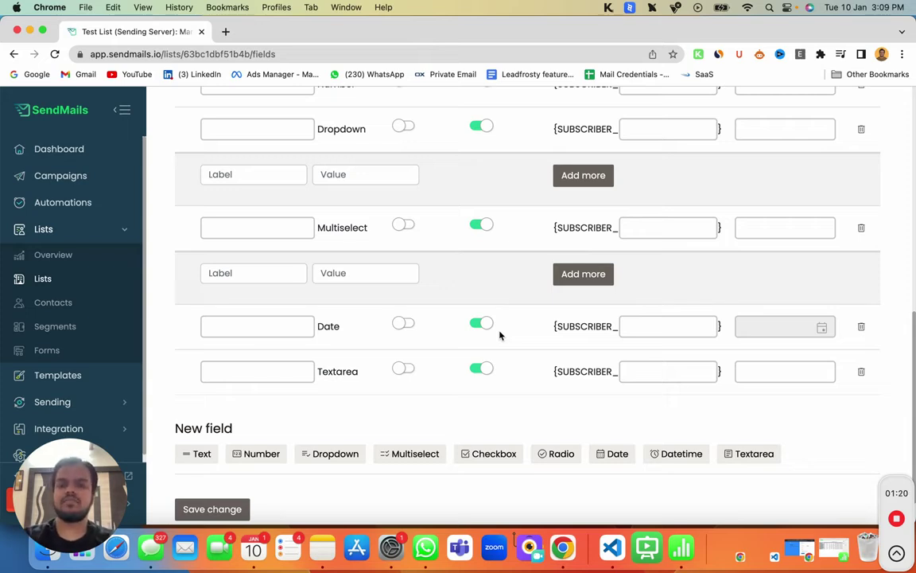
# Label the new text field Country and set its tag to COUNTRY
pyautogui.scroll(2, 500, 334)
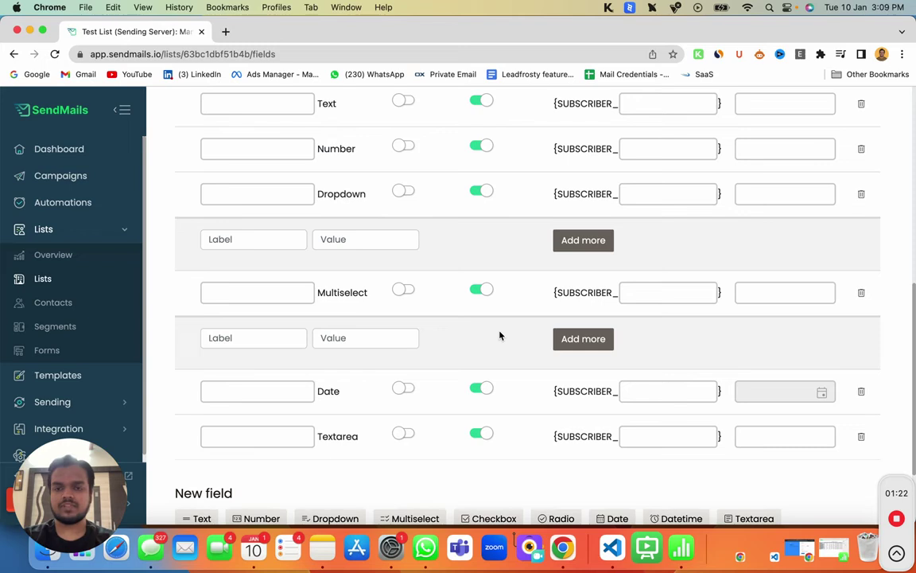
pyautogui.scroll(2, 501, 335)
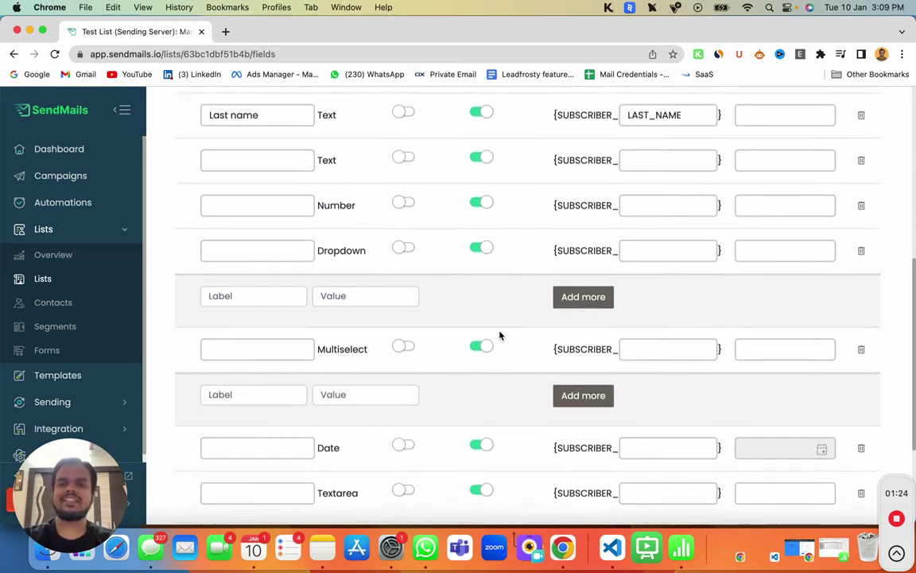
pyautogui.click(261, 168)
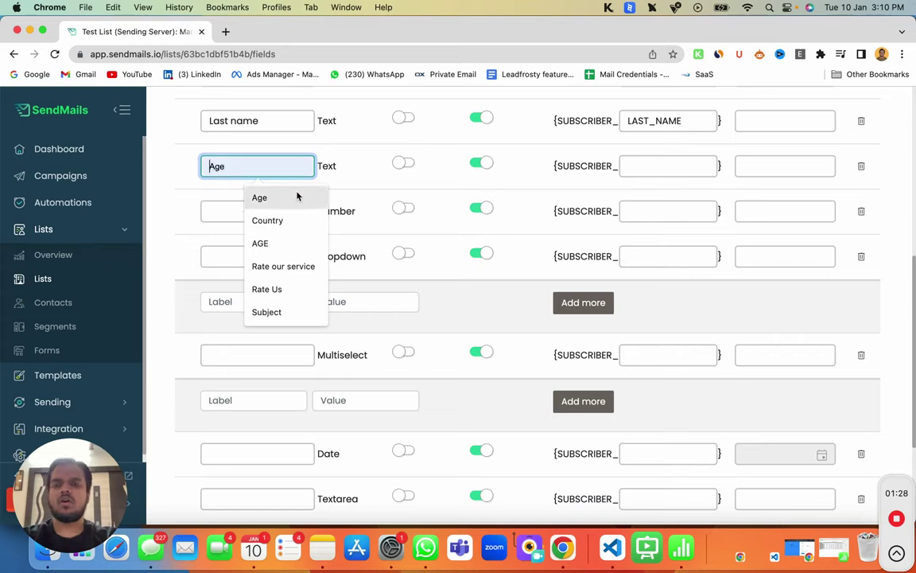
pyautogui.click(288, 219)
pyautogui.click(641, 168)
pyautogui.write('COUNTRY')
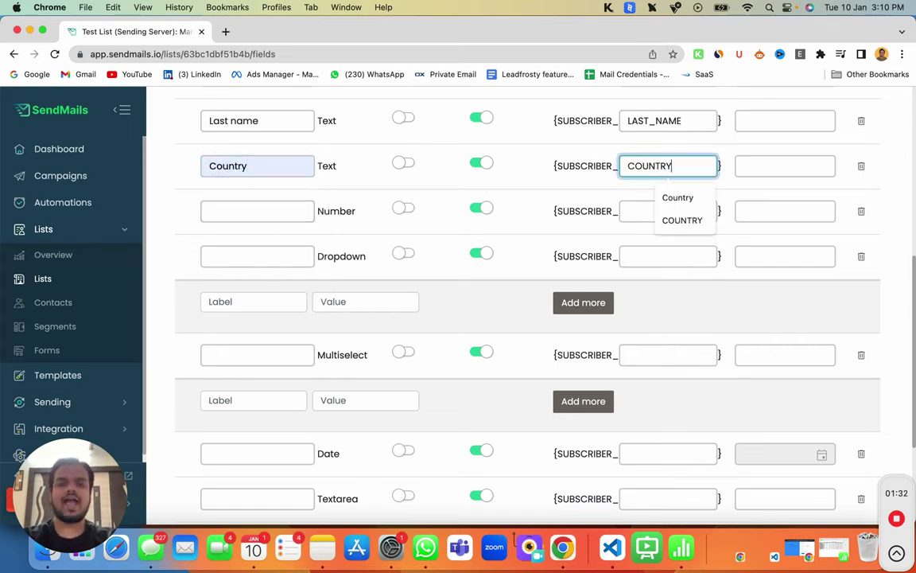
pyautogui.scroll(1, 632, 181)
pyautogui.moveTo(628, 189); pyautogui.dragTo(681, 189)
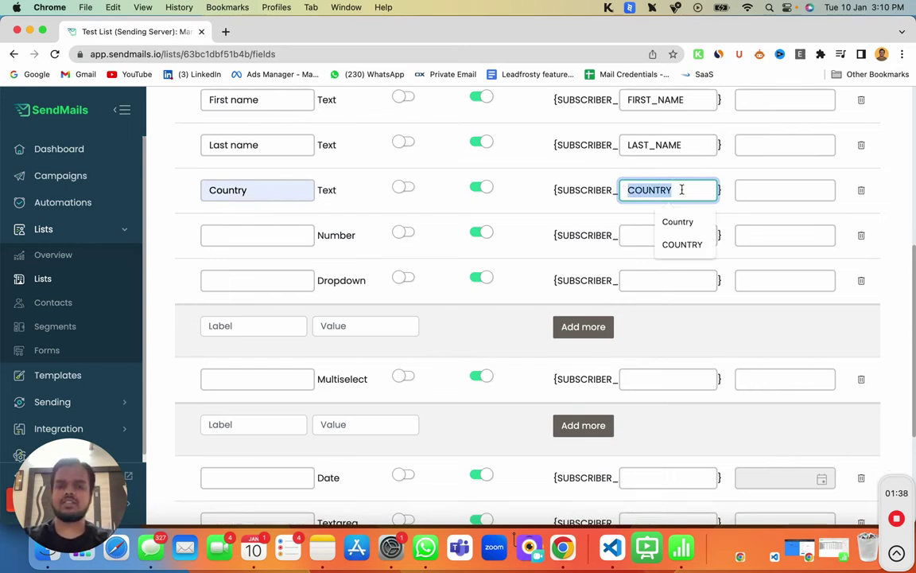
# Label the number field Age and set its tag to AGE
pyautogui.click(301, 231)
pyautogui.write('Age')
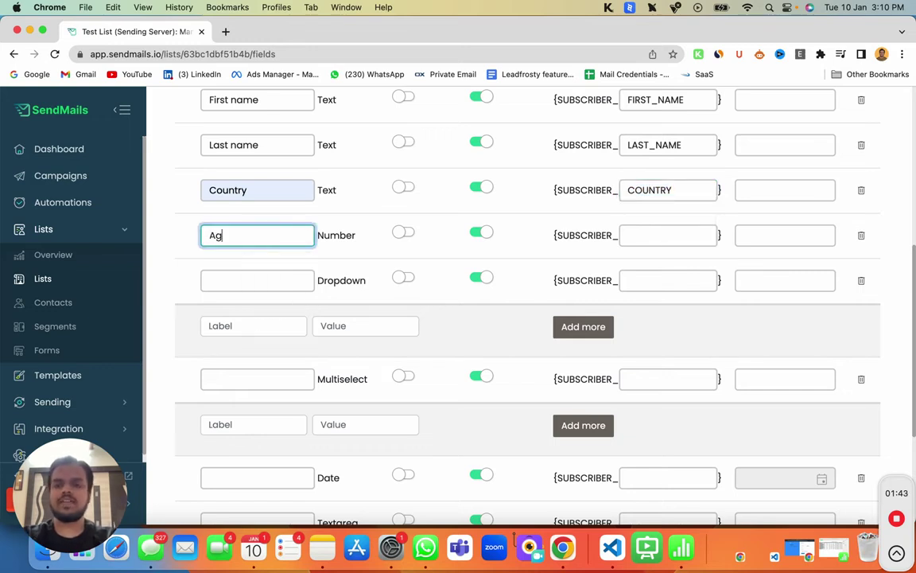
pyautogui.scroll(-2, 477, 239)
# Label the dropdown field Gender with tag GENDER and give it the options Male (M), Female (F) and Others (O)
pyautogui.click(242, 231)
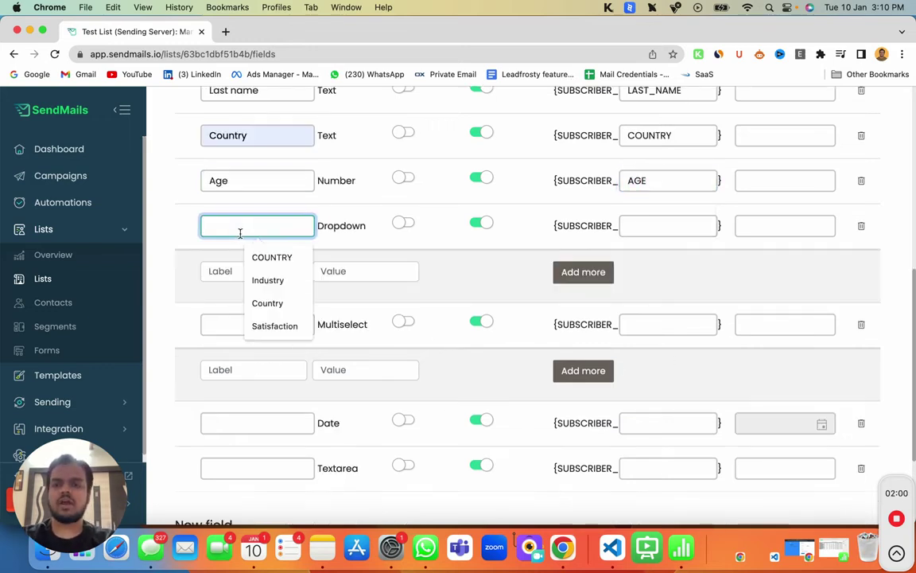
pyautogui.write('Gender')
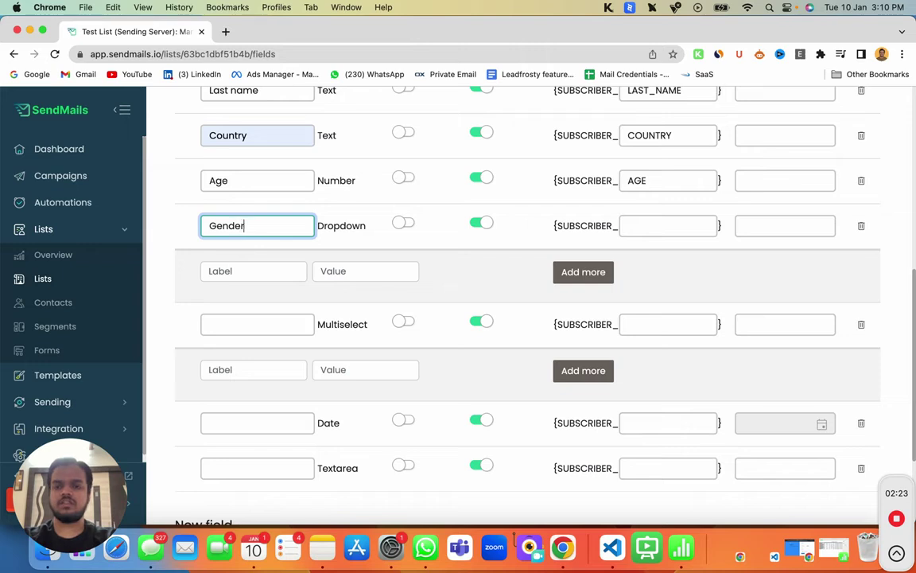
pyautogui.press('Tab')
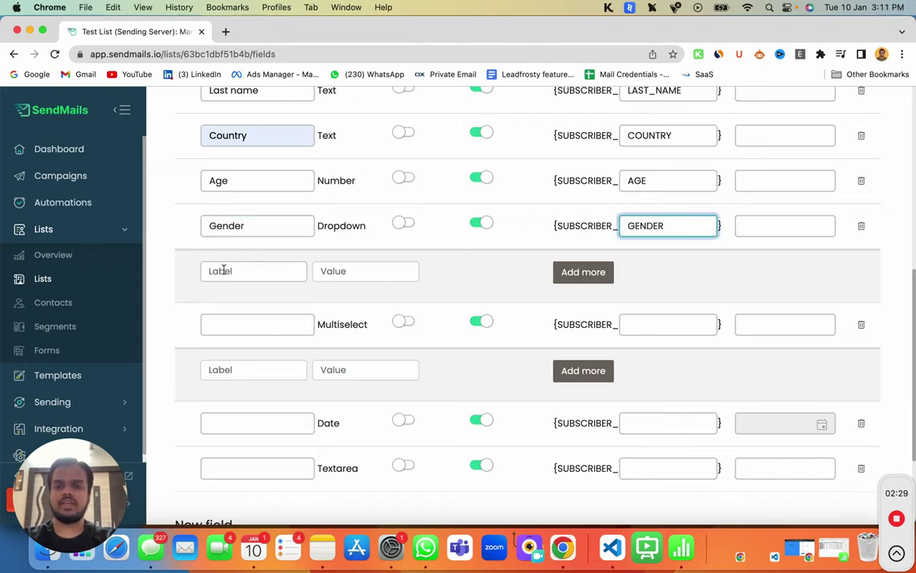
pyautogui.click(566, 272)
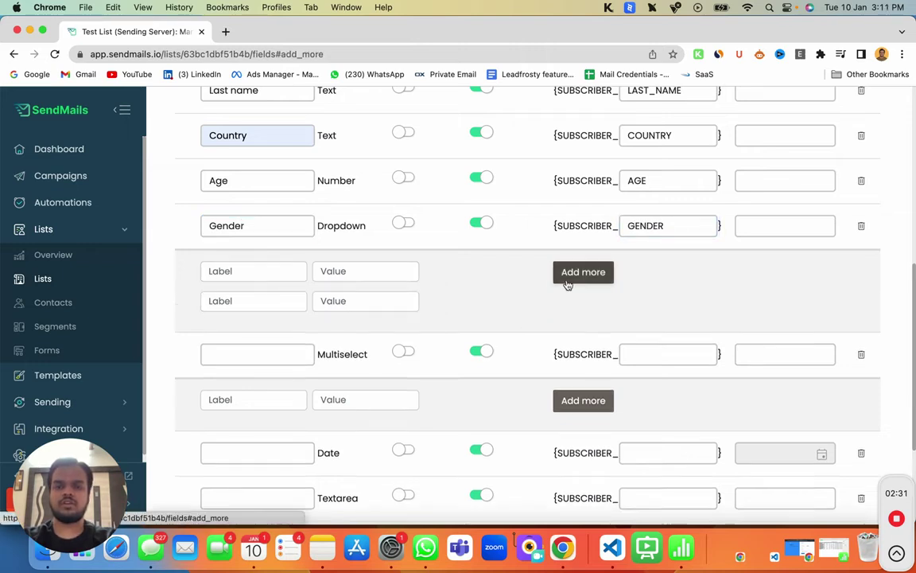
pyautogui.click(566, 278)
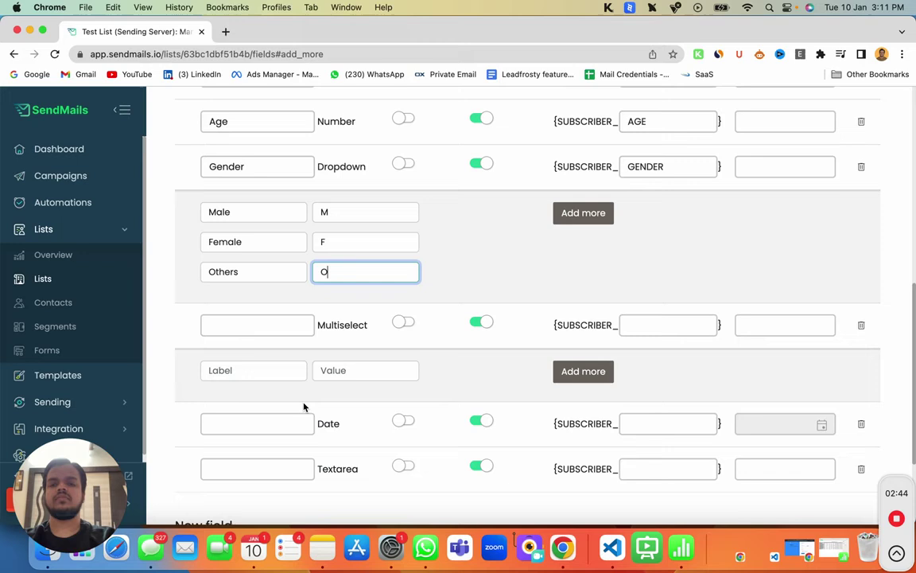
# Label the multiselect field Hobbies and give it the options Singing (S), Dancing (D) and Reading (R)
pyautogui.scroll(-2, 304, 407)
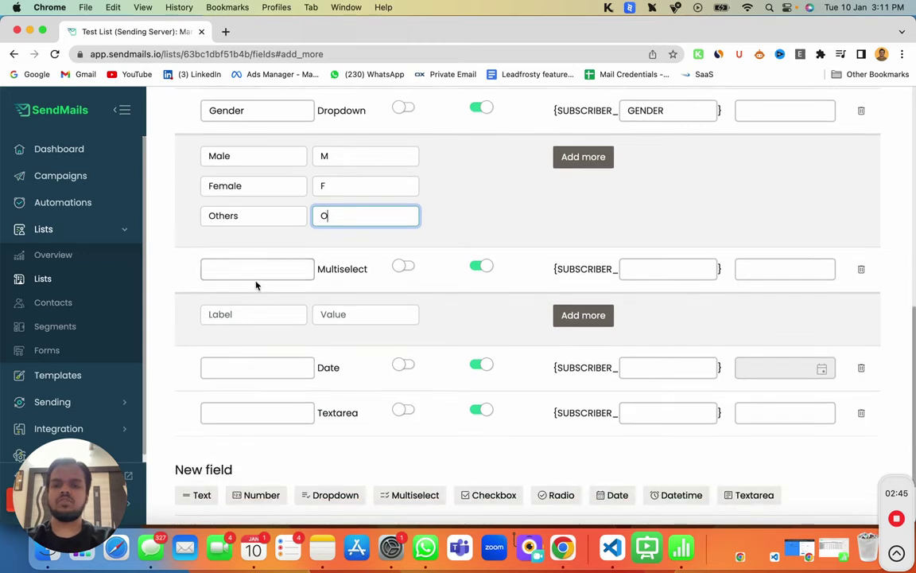
pyautogui.click(250, 268)
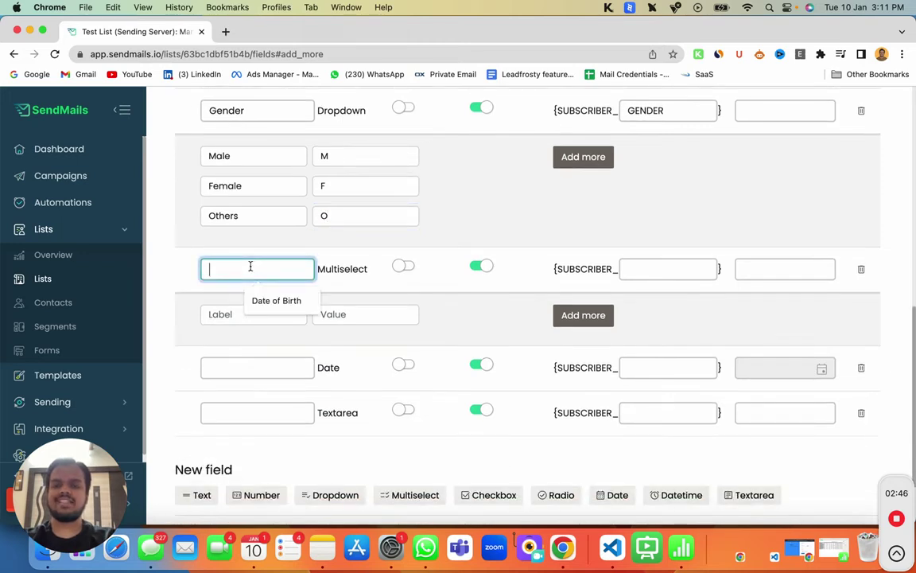
pyautogui.click(323, 256)
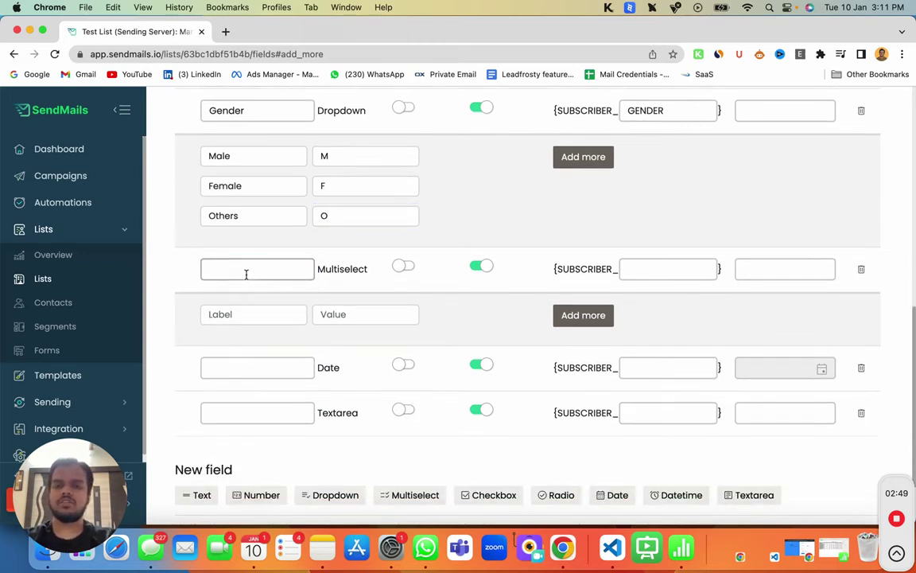
pyautogui.click(245, 313)
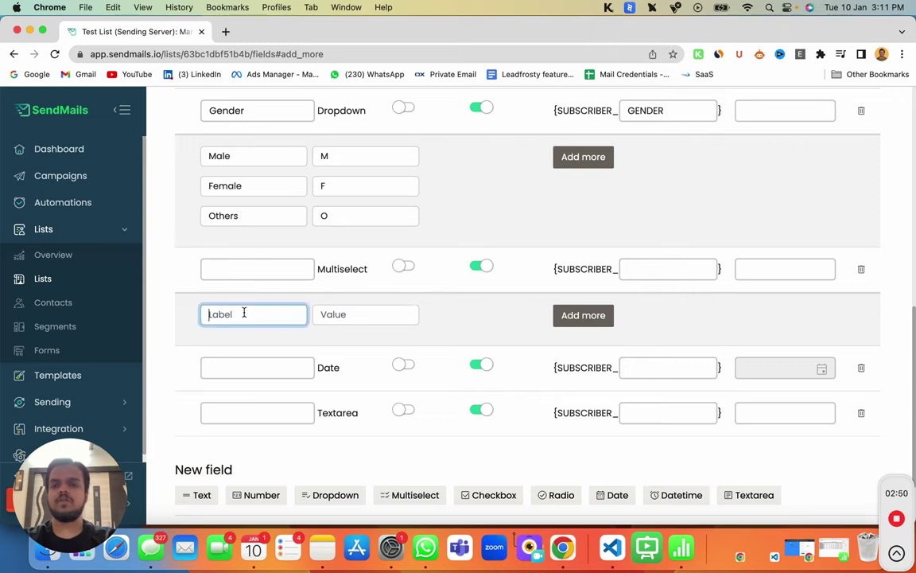
pyautogui.click(249, 269)
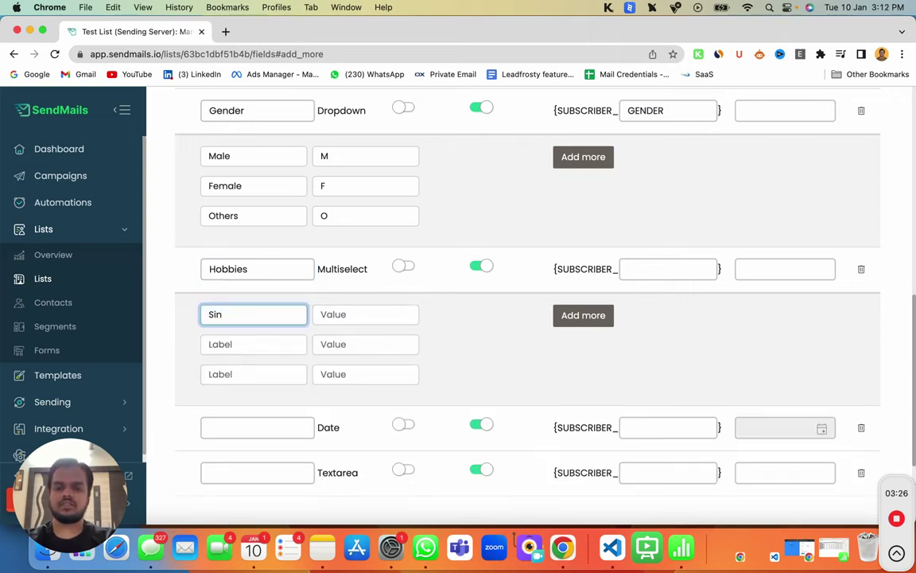
pyautogui.write('ging')
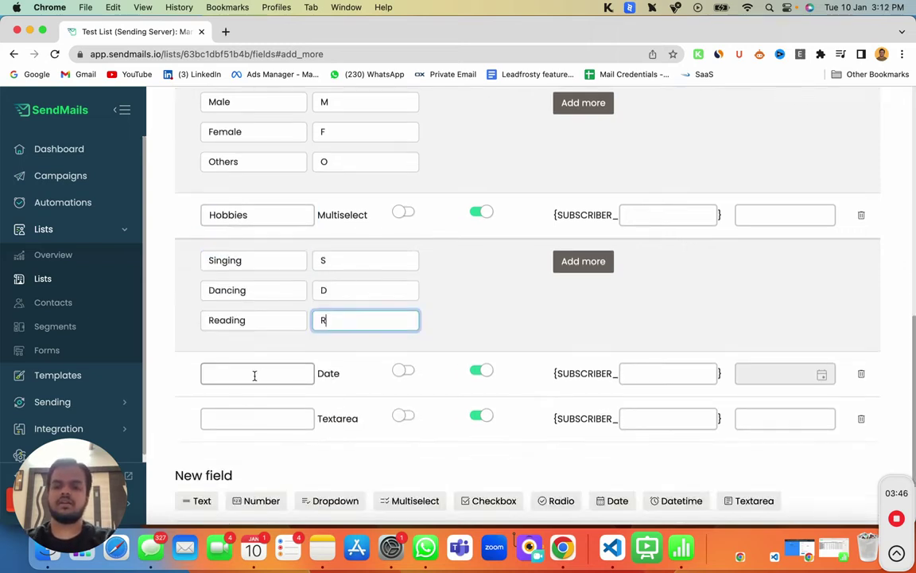
# Label the date field Date of Birth and set its tag to DOB
pyautogui.click(254, 375)
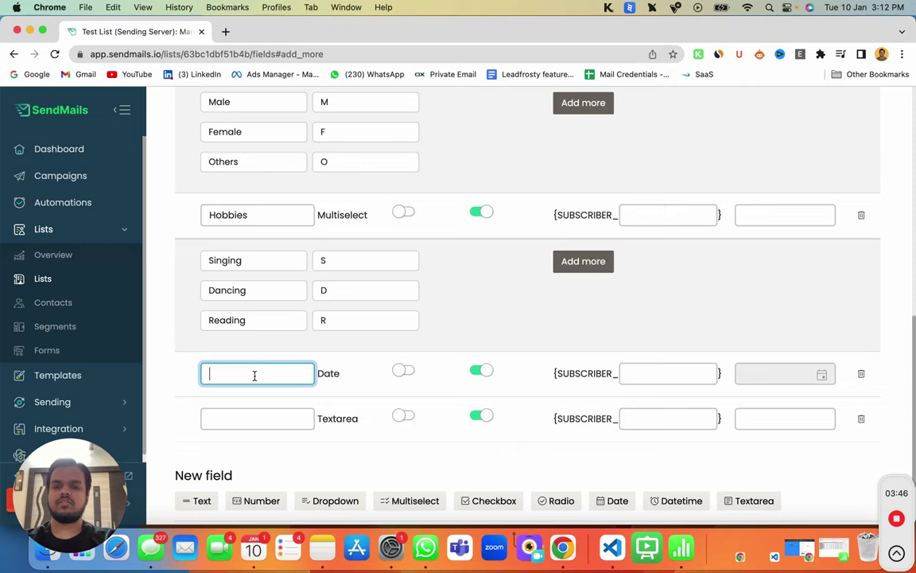
pyautogui.write('Date of Birth')
pyautogui.click(645, 380)
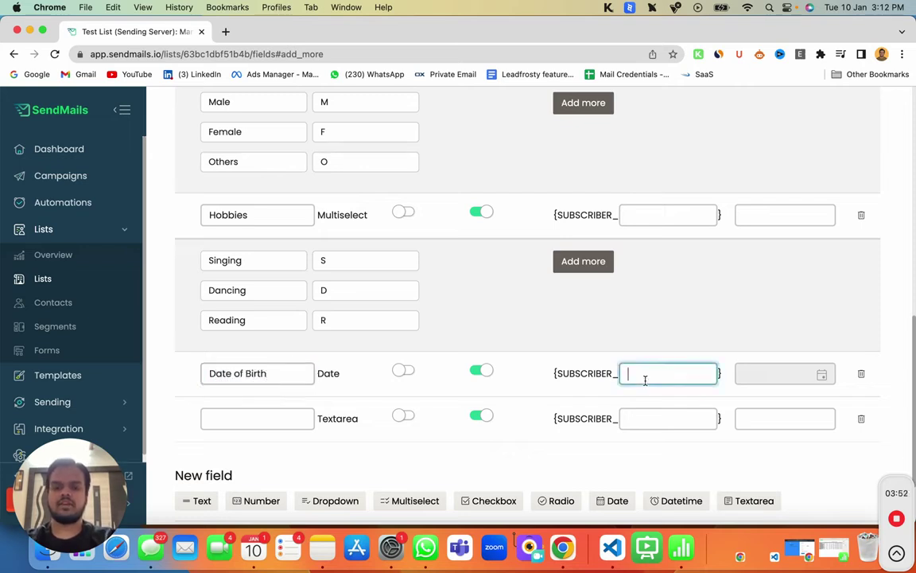
pyautogui.write('DOB')
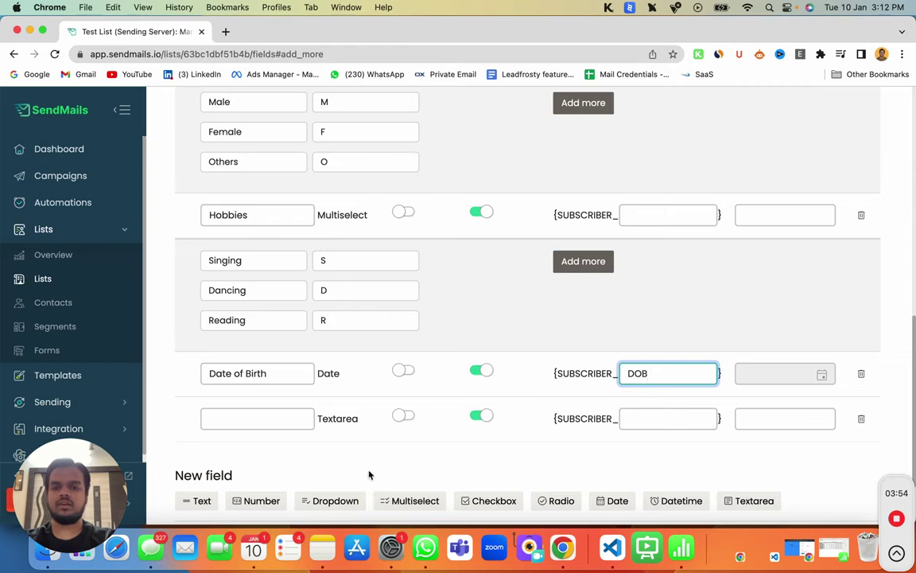
# Label the textarea field Full Address and set its tag to Address
pyautogui.click(246, 421)
pyautogui.scroll(-1, 244, 422)
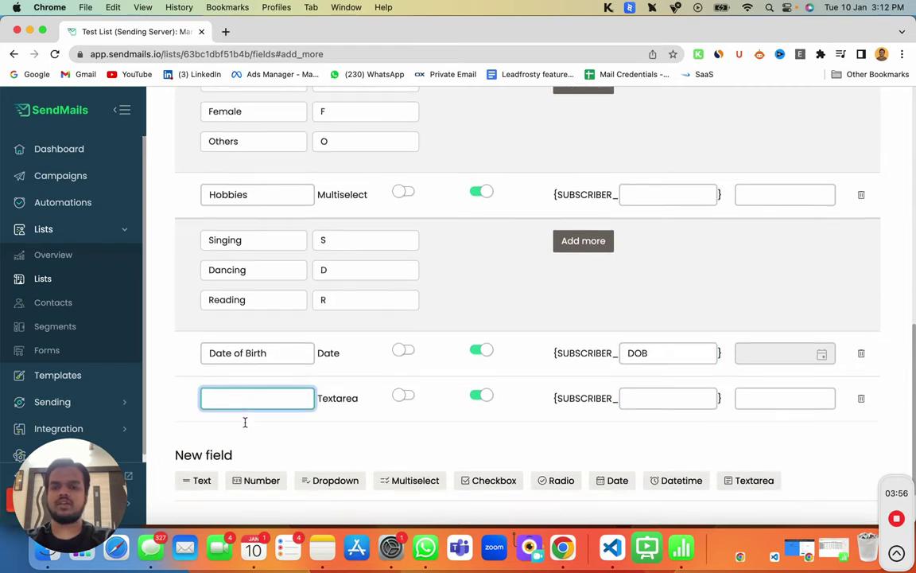
pyautogui.write('Full Address')
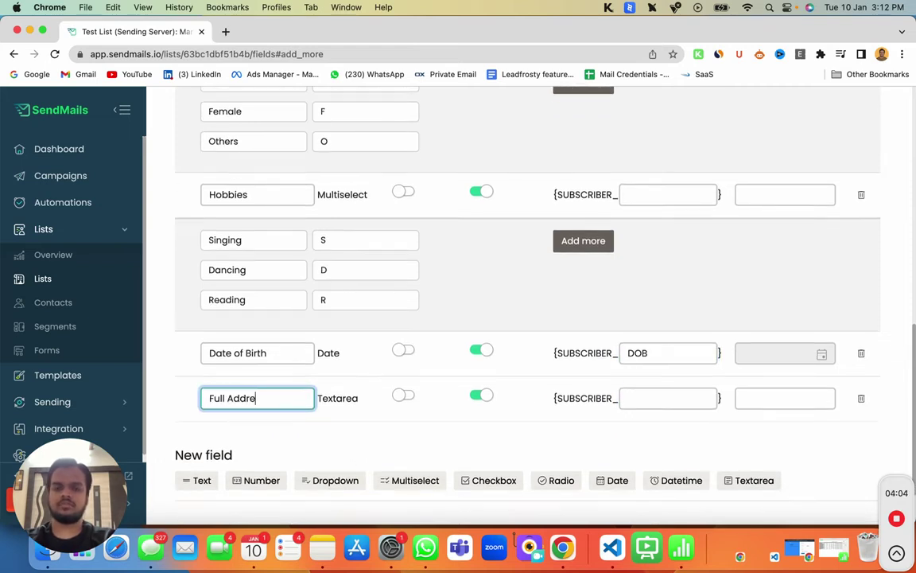
pyautogui.click(670, 403)
pyautogui.write('Adres')
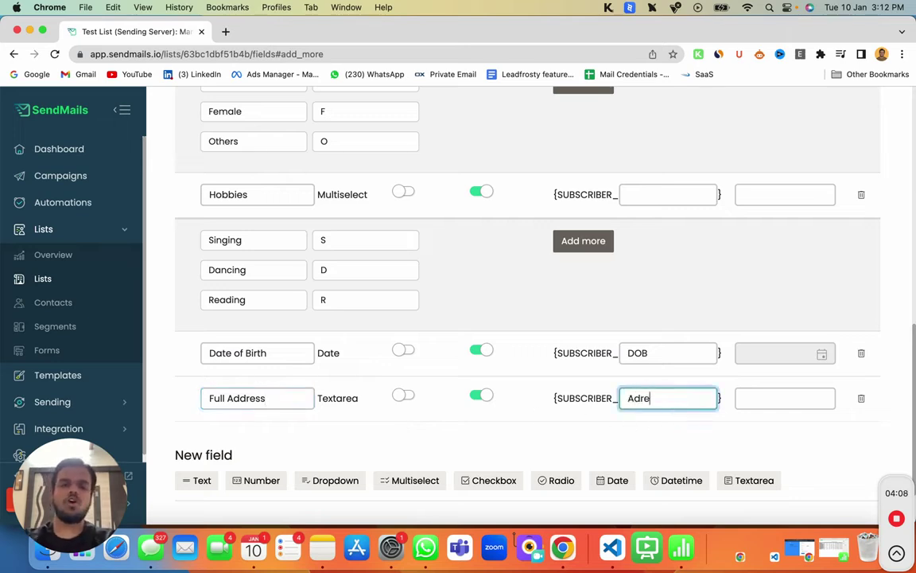
pyautogui.press('BackSpace')
pyautogui.press('BackSpace')
pyautogui.press('BackSpace')
pyautogui.write('dress')
# Set the Hobbies field's tag to HOBBIES and review the labels, tags and options of the list fields
pyautogui.scroll(2, 692, 267)
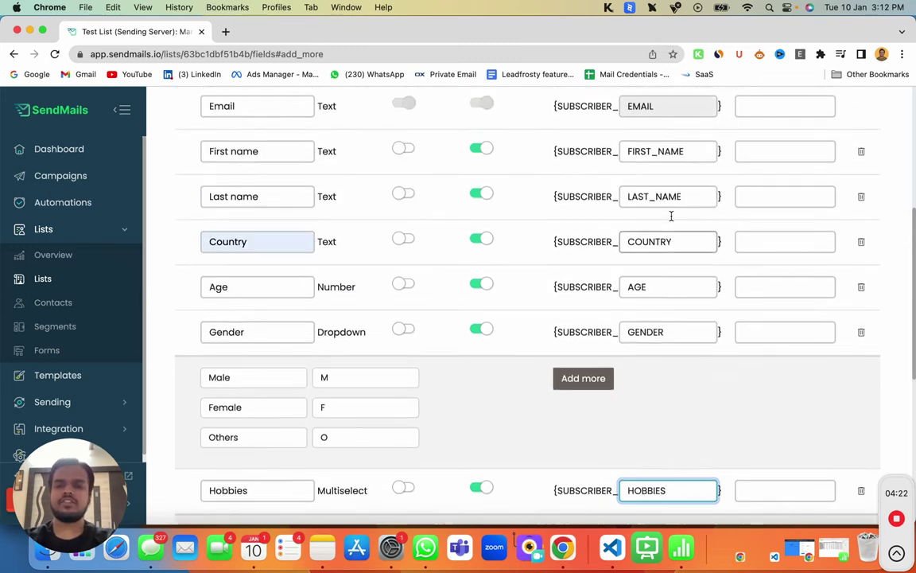
pyautogui.scroll(1, 339, 365)
pyautogui.scroll(-1, 353, 410)
pyautogui.scroll(-1, 318, 373)
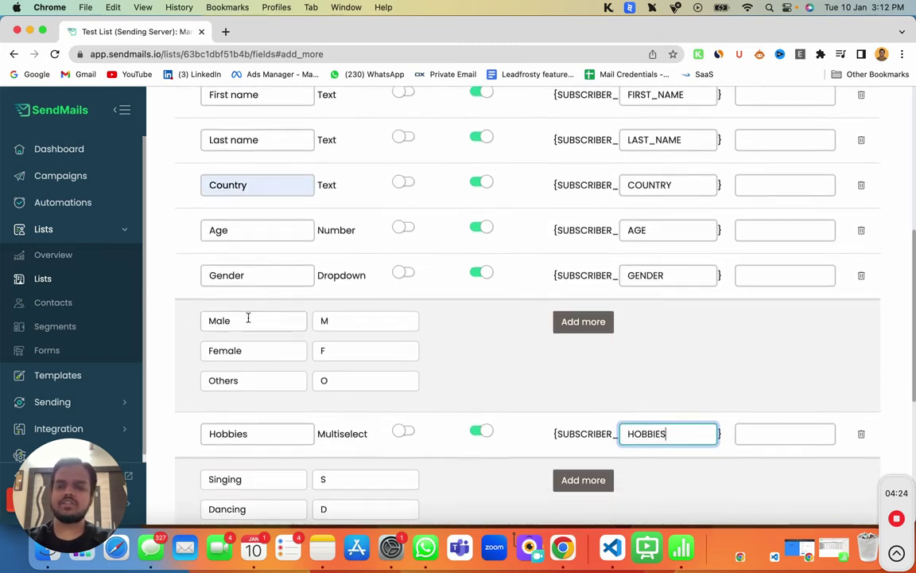
# Try to save the list field changes after checking the remaining fields and their options
pyautogui.scroll(-2, 283, 390)
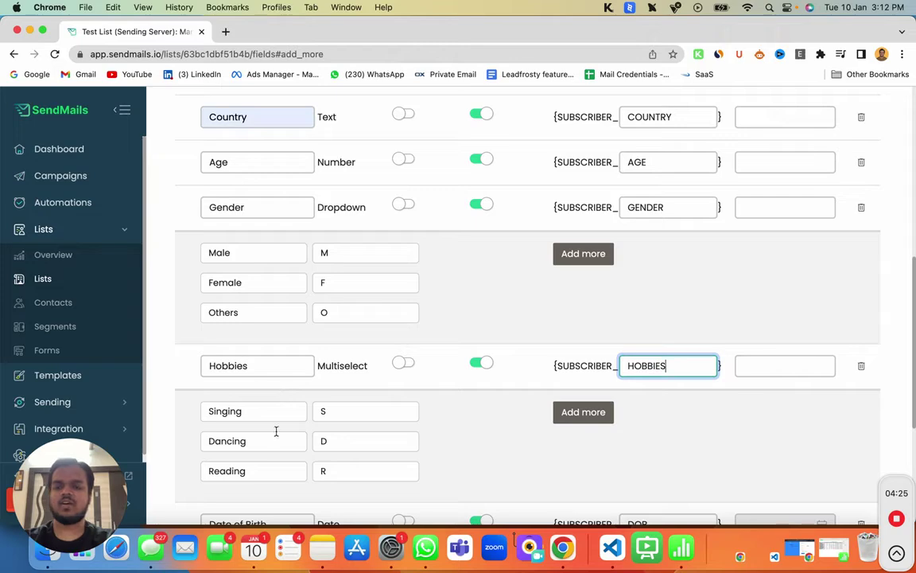
pyautogui.scroll(-3, 276, 430)
pyautogui.scroll(-1, 239, 430)
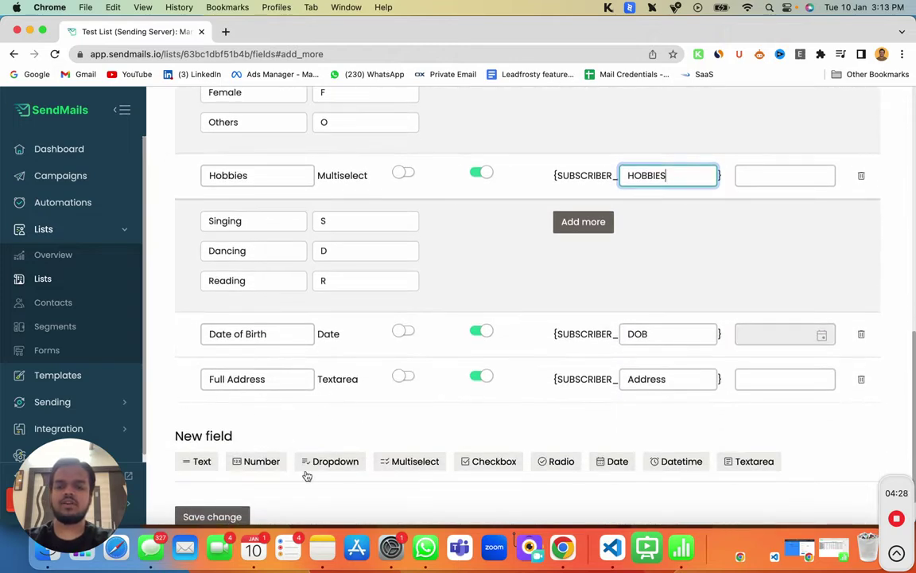
pyautogui.scroll(-2, 302, 475)
pyautogui.click(239, 462)
# Set the Age field's default value to 0 and save the list fields
pyautogui.scroll(3, 222, 462)
pyautogui.scroll(4, 217, 461)
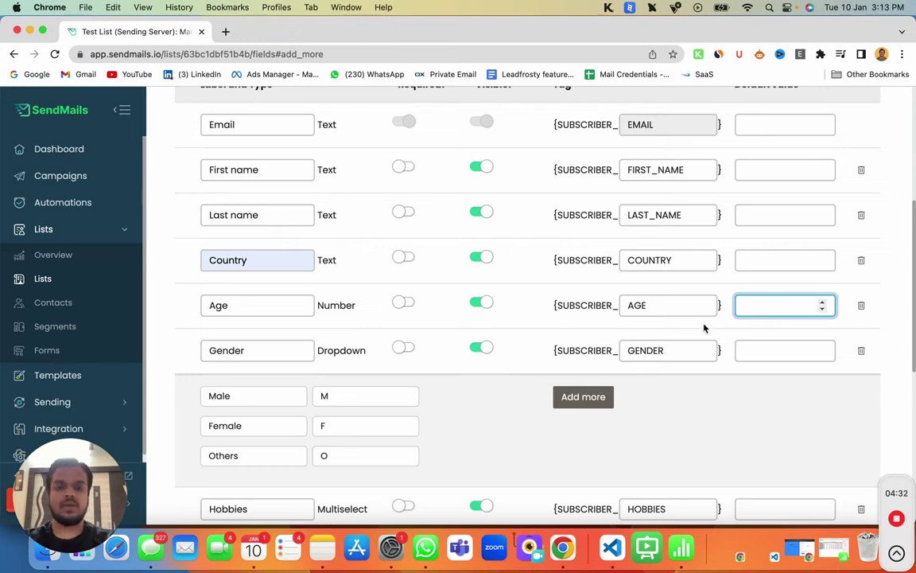
pyautogui.click(821, 303)
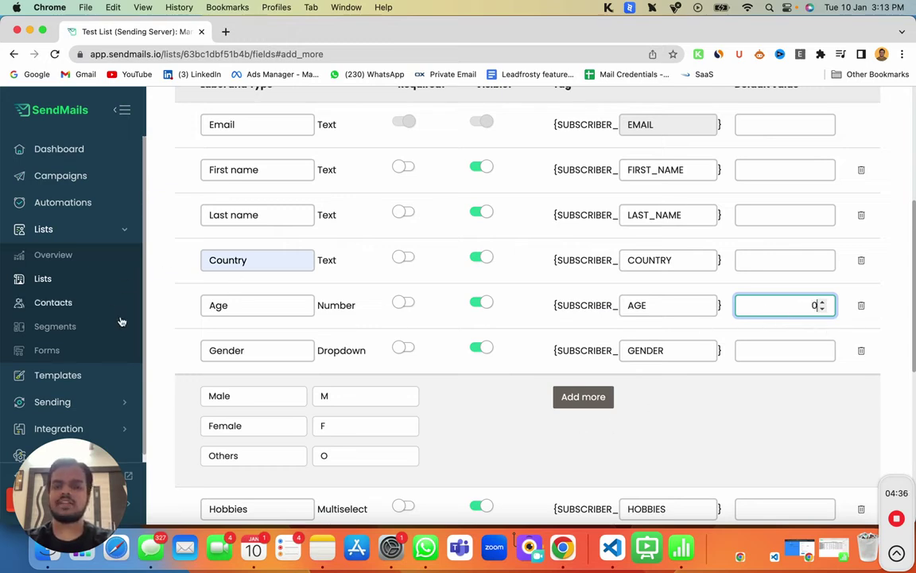
pyautogui.click(169, 312)
pyautogui.scroll(-5, 169, 314)
pyautogui.click(198, 469)
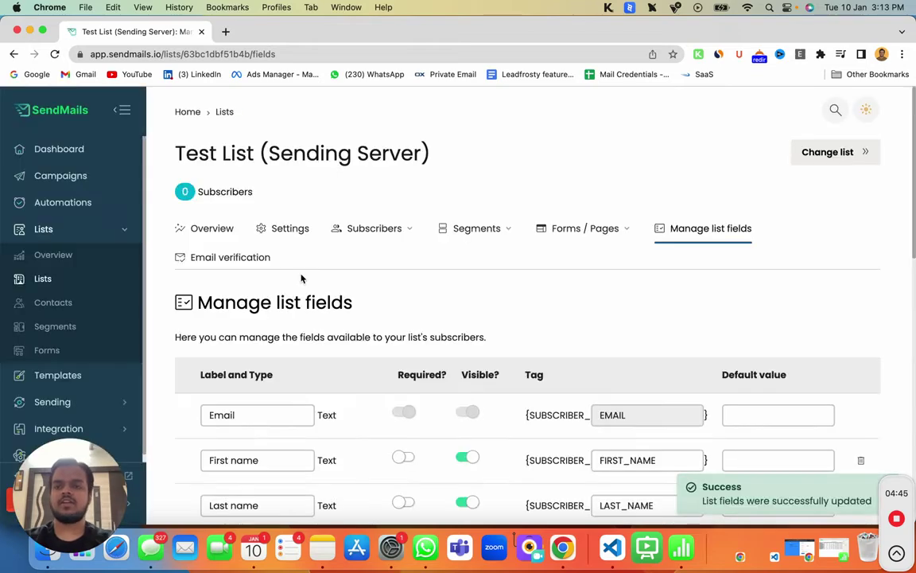
# Check the saved list fields and open the form for adding a new subscriber to the list
pyautogui.scroll(-15, 456, 395)
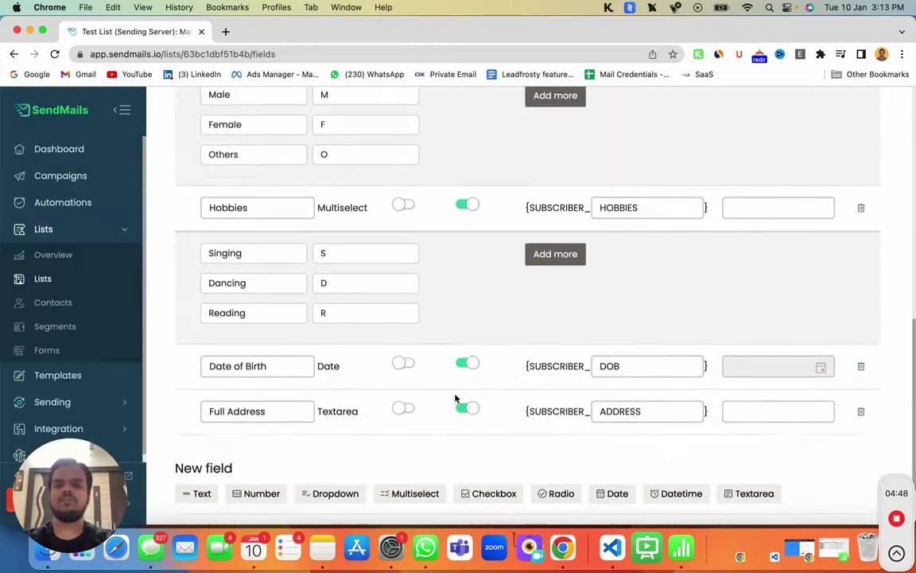
pyautogui.scroll(15, 456, 398)
pyautogui.click(395, 232)
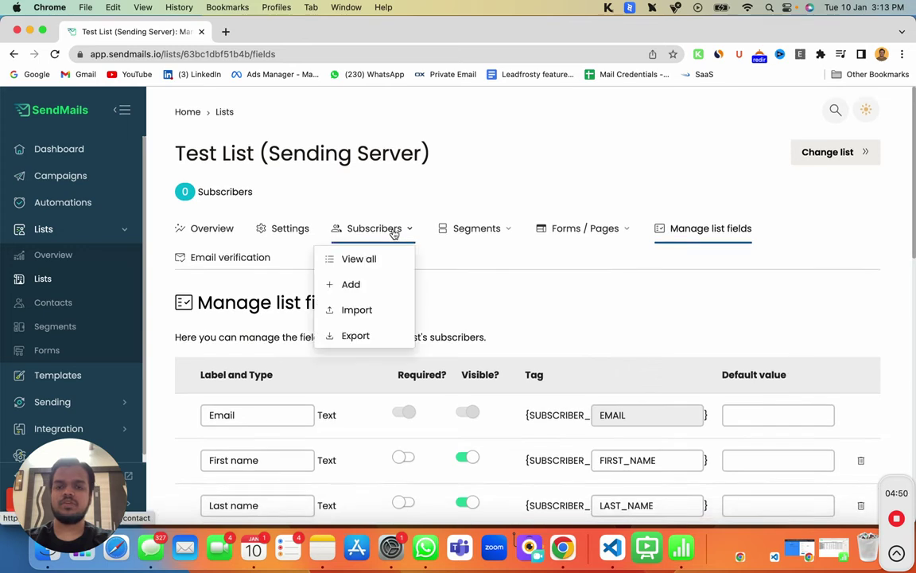
pyautogui.click(368, 291)
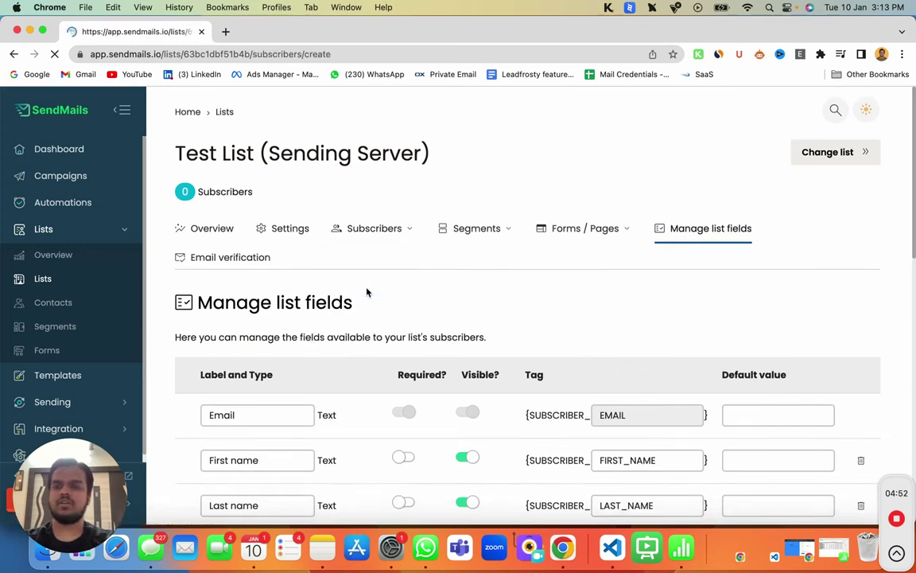
# Examine the Country, Age, Gender and Hobbies fields in the new subscriber form, including the available gender options
pyautogui.scroll(-2, 388, 353)
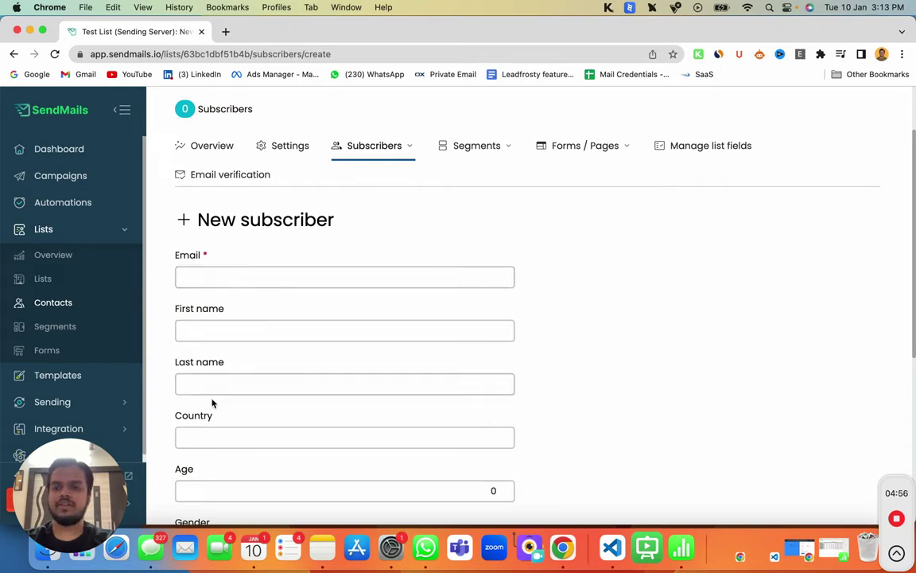
pyautogui.scroll(-5, 211, 429)
pyautogui.click(184, 302)
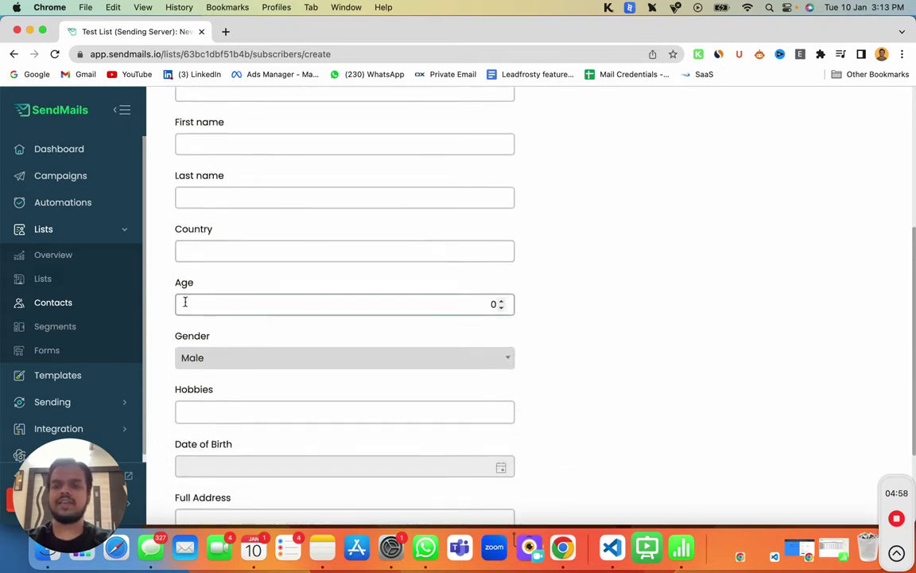
pyautogui.click(326, 369)
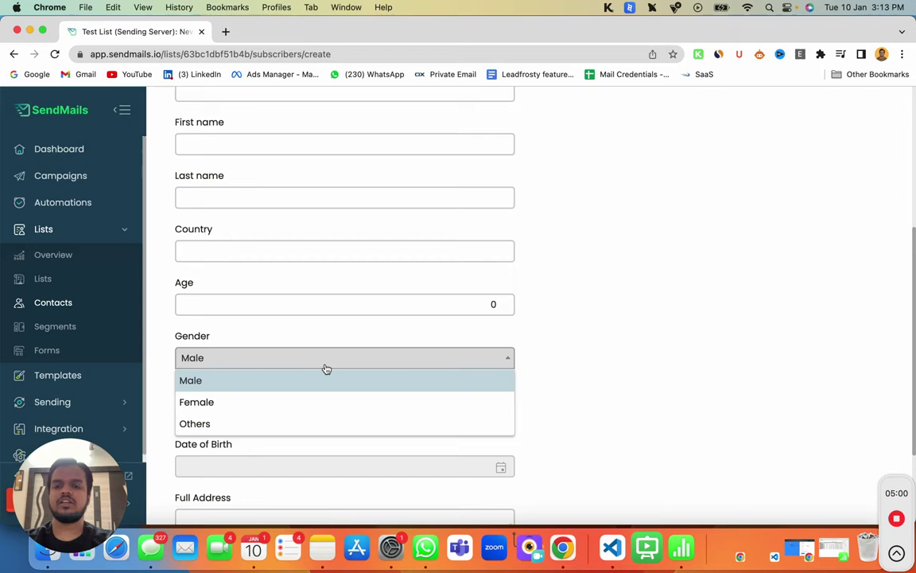
pyautogui.click(316, 339)
pyautogui.scroll(-3, 315, 339)
pyautogui.click(301, 291)
pyautogui.click(304, 258)
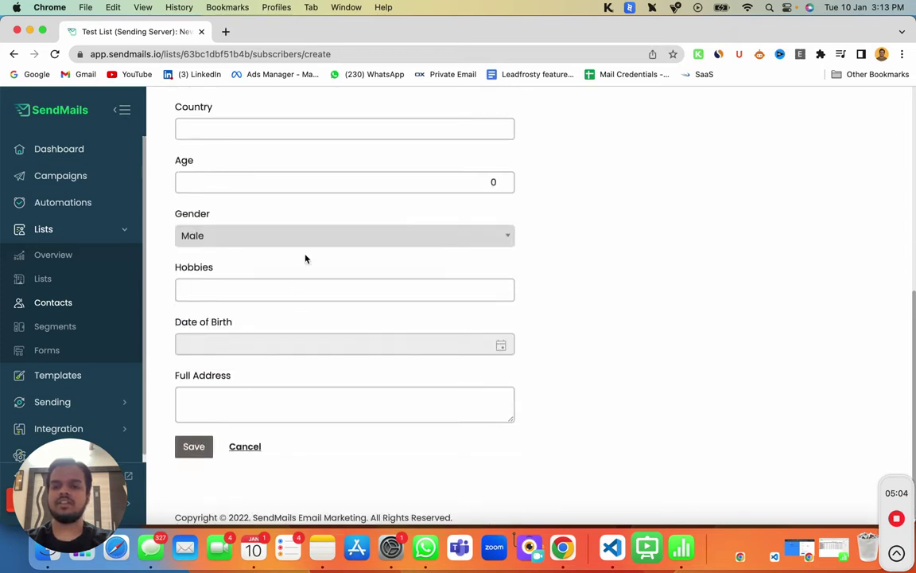
# Examine the Date of Birth calendar and the Full Address text area in the new subscriber form
pyautogui.click(243, 350)
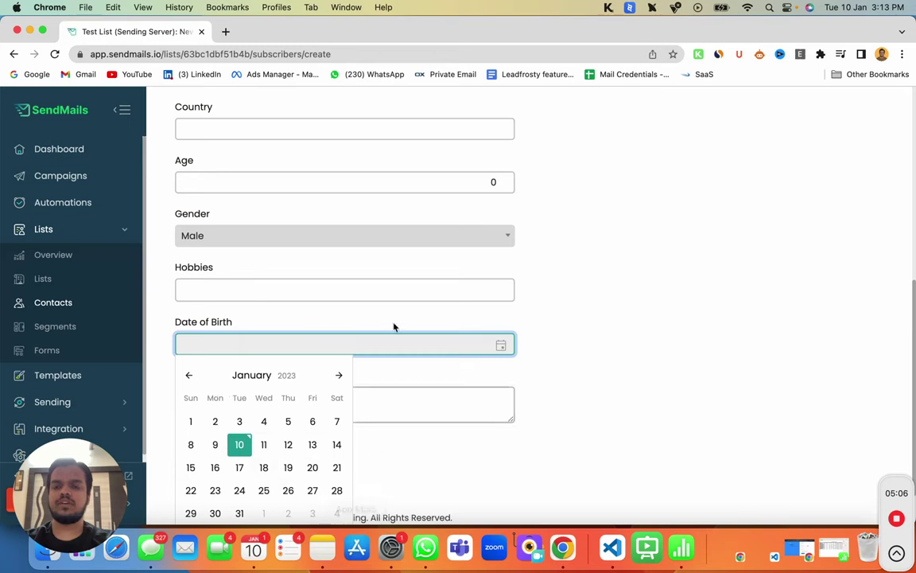
pyautogui.click(399, 311)
pyautogui.scroll(-1, 382, 314)
pyautogui.click(263, 379)
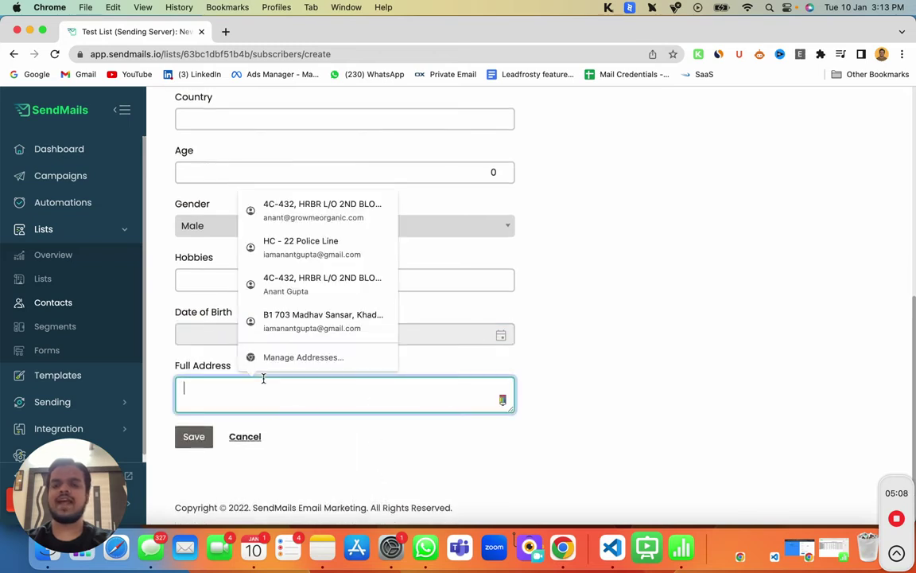
pyautogui.click(436, 441)
pyautogui.scroll(10, 346, 282)
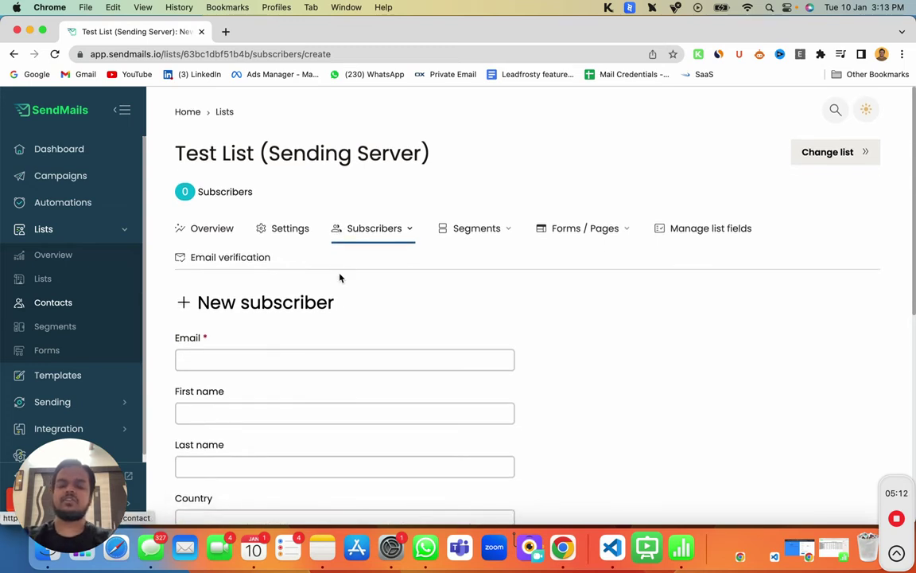